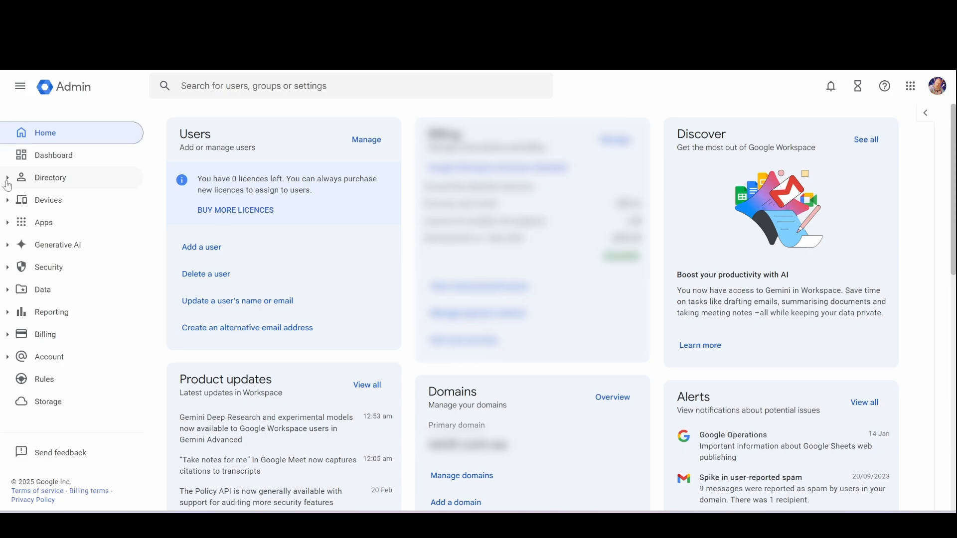
Start a new group in the directory, named NoReply with the group email noreply.
click(7, 183)
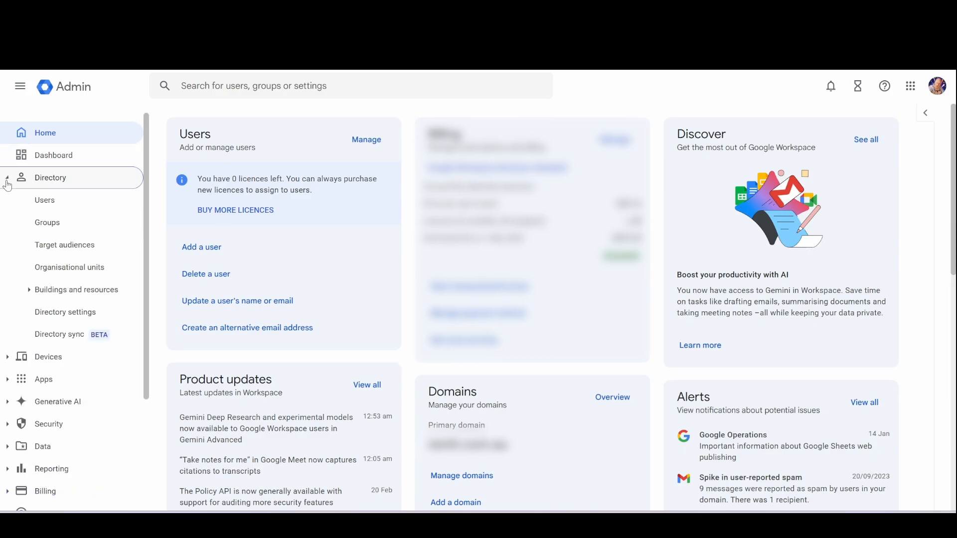
click(48, 224)
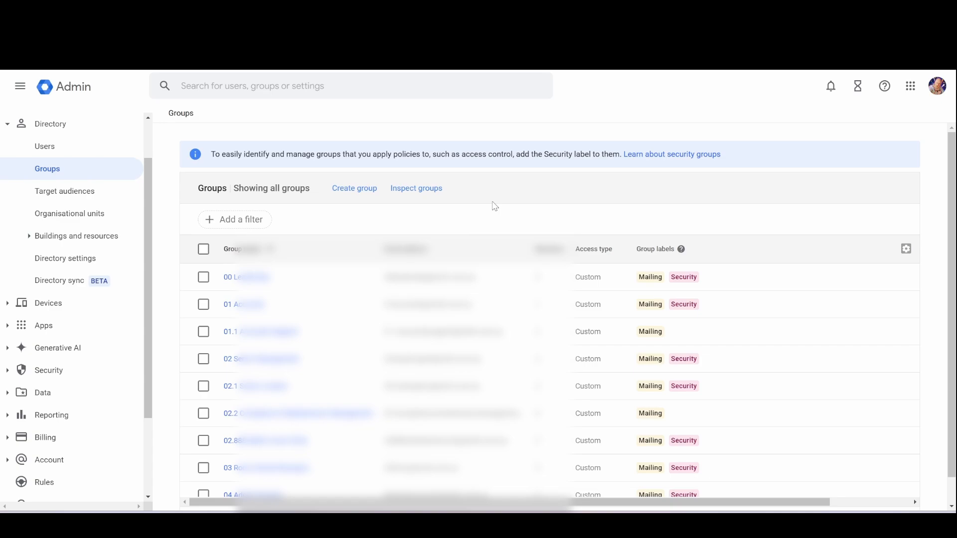
click(354, 189)
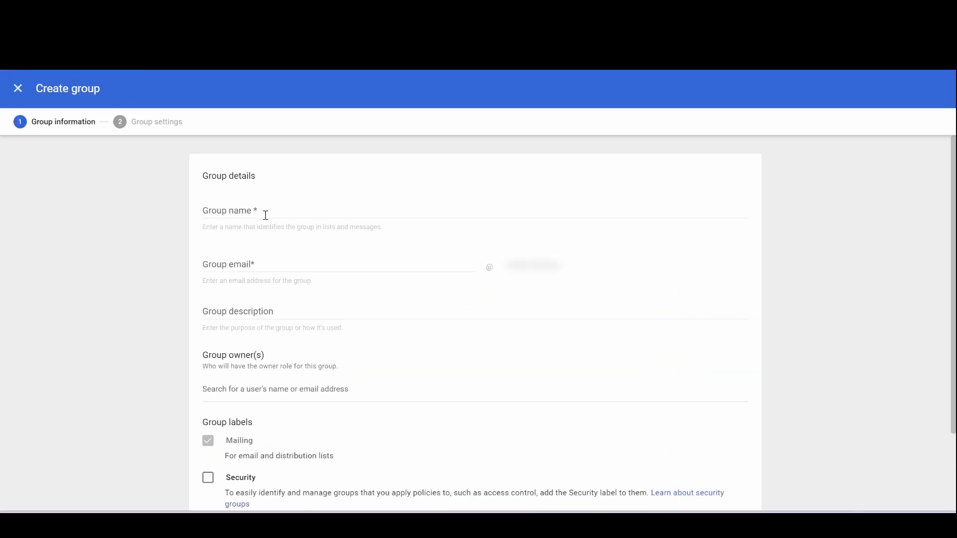
click(265, 215)
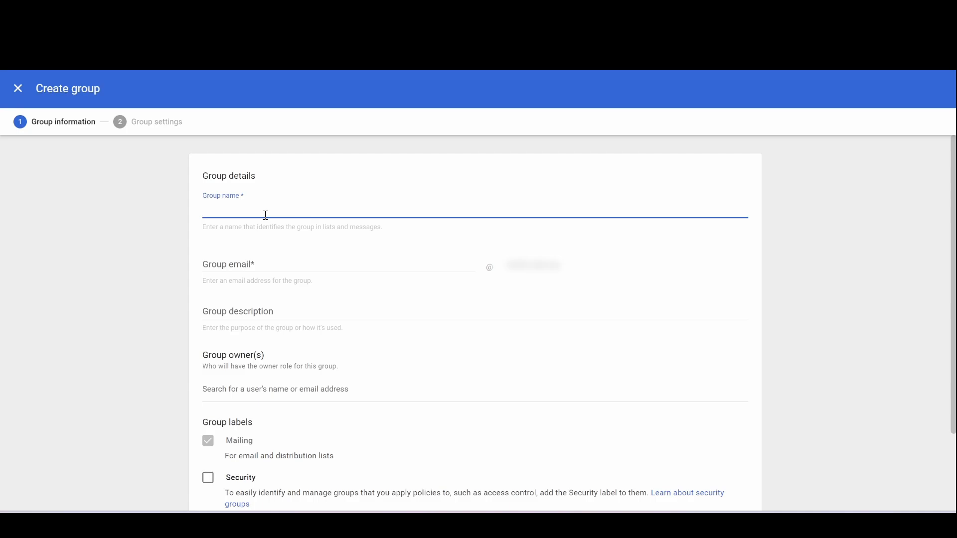
text(NoReply)
click(255, 265)
text(nor)
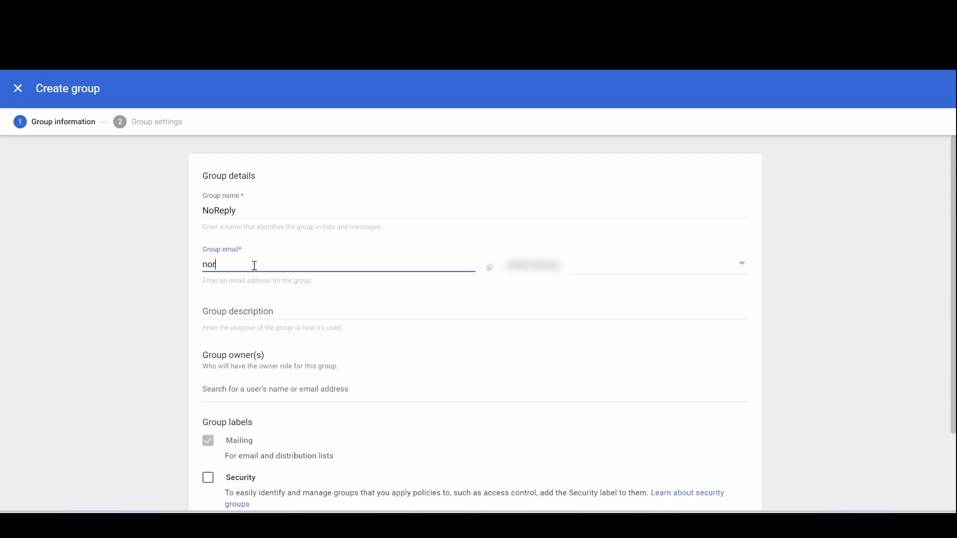
text(eply)
Set the group description to "Email Marketing and Newsletters", leaving the group owner empty.
click(253, 313)
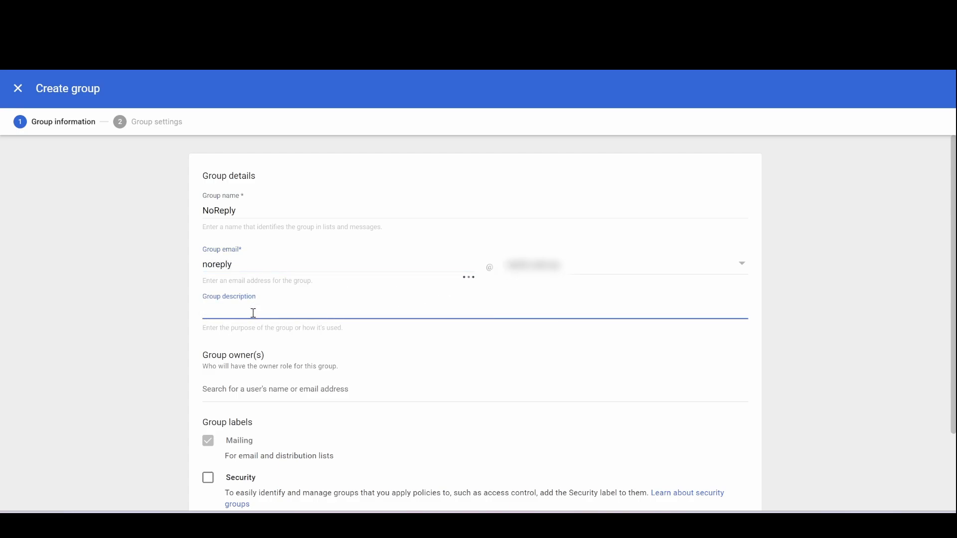
text(Email Marketing and Newsle)
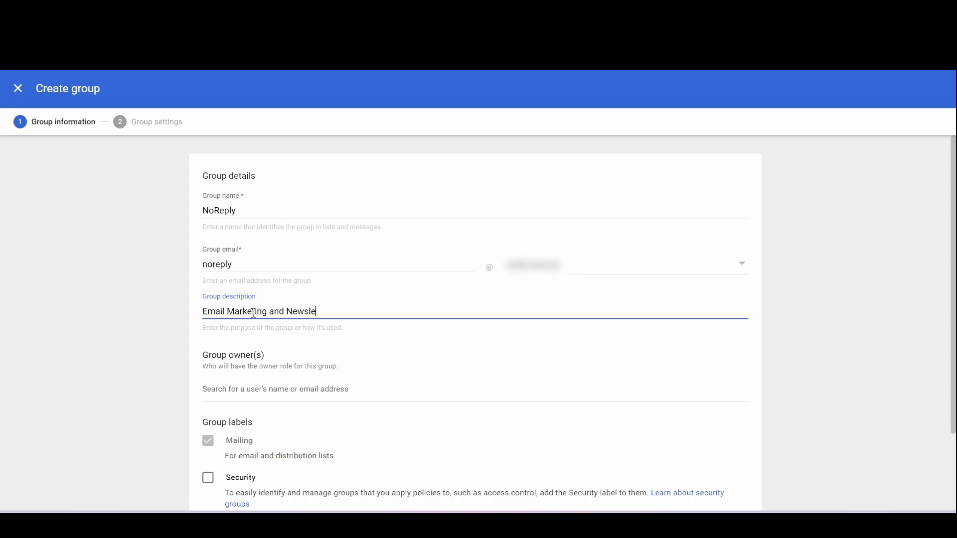
text(tters)
scroll(331, 355, down, 2)
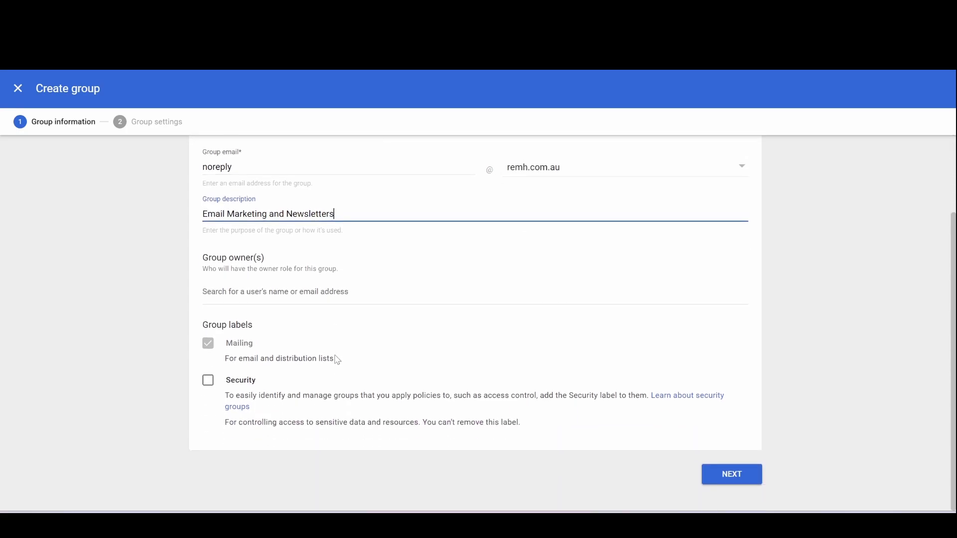
click(262, 293)
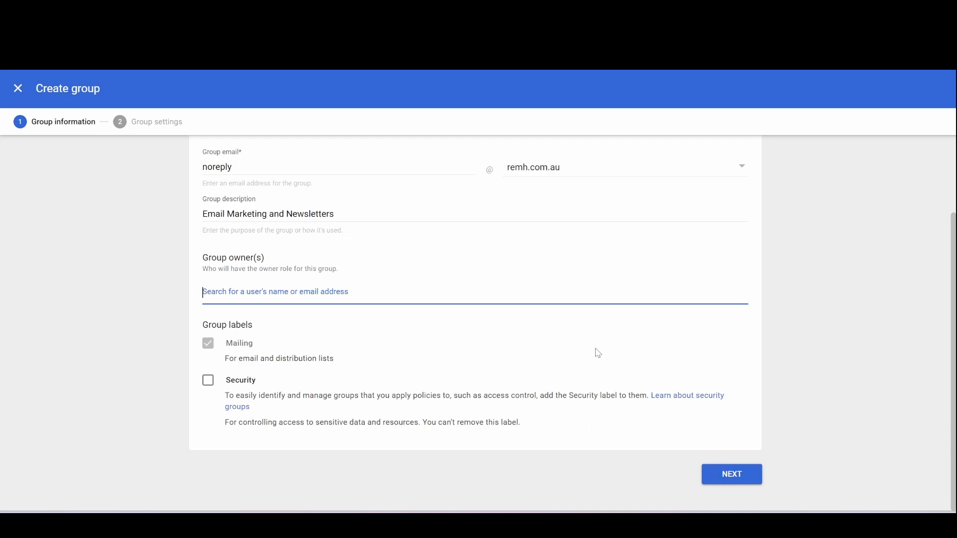
scroll(598, 354, up, 2)
scroll(662, 414, down, 2)
In the group settings, choose Restricted access and remove the entire organisation and external people from contacting group owners.
click(732, 475)
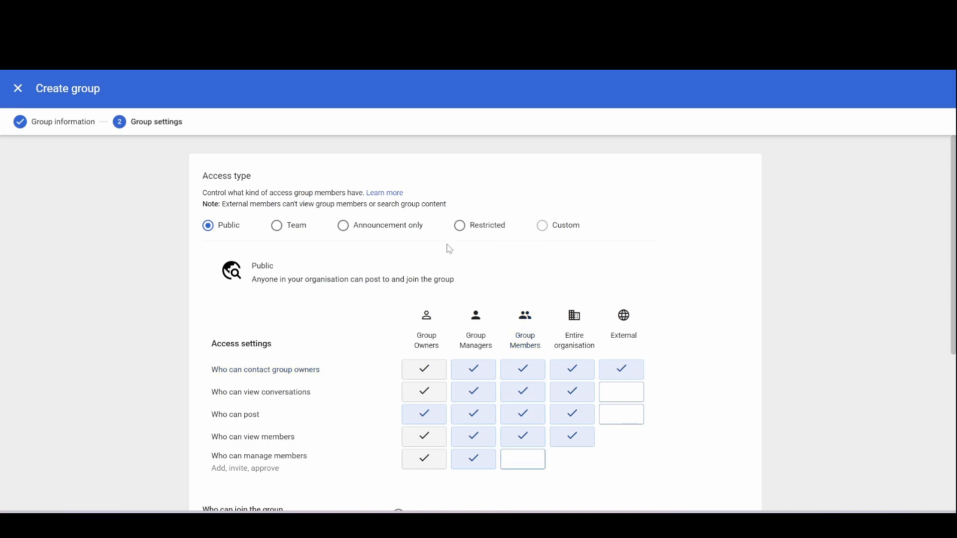
click(459, 226)
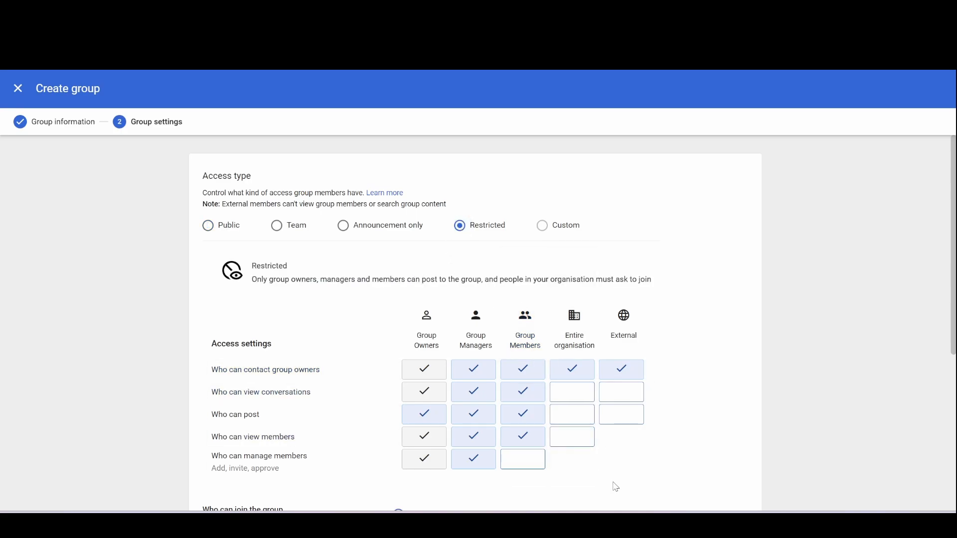
click(583, 373)
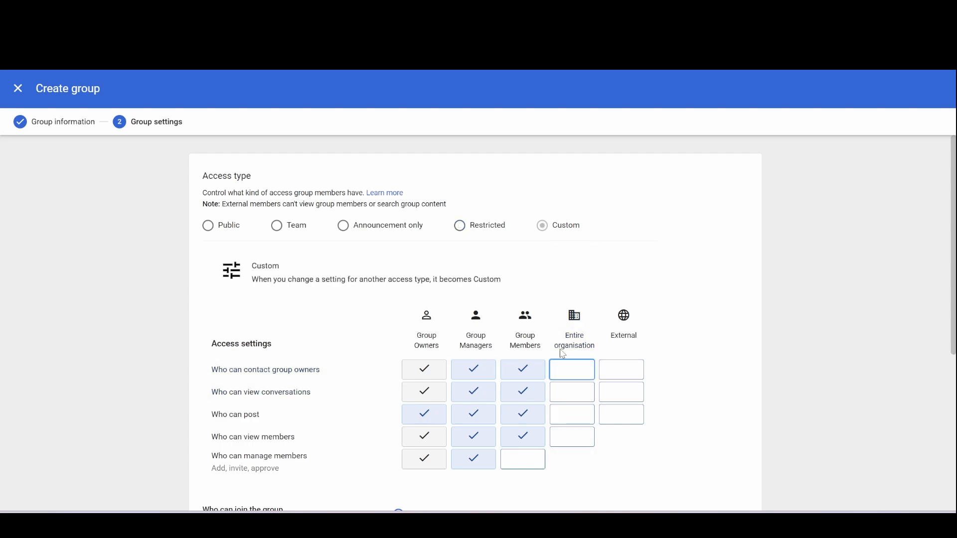
Let only invited users join and create the group.
scroll(560, 370, down, 3)
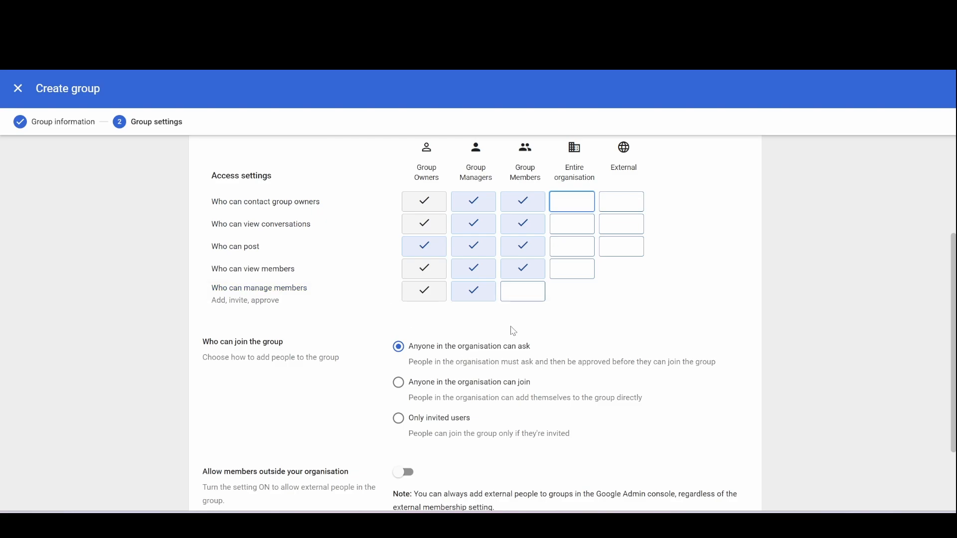
click(400, 420)
scroll(486, 428, down, 2)
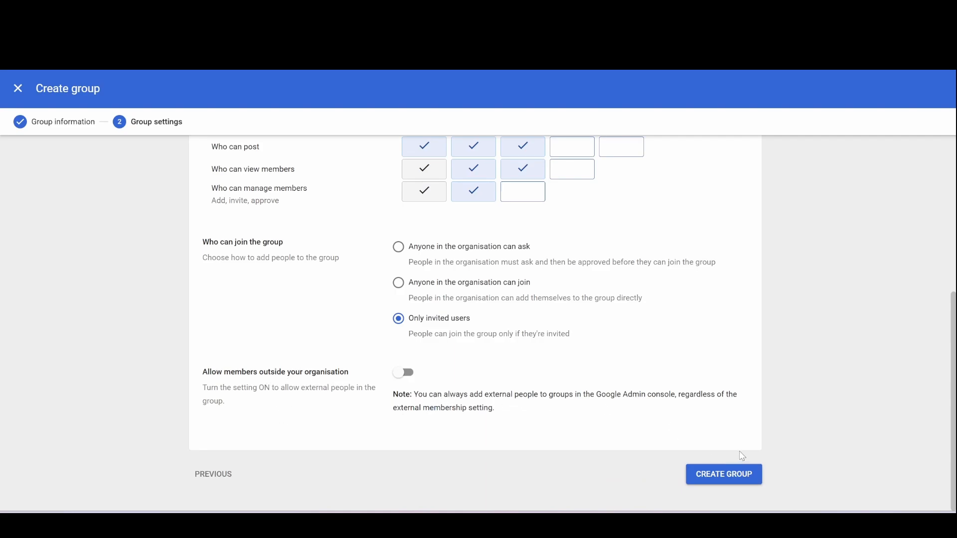
click(738, 475)
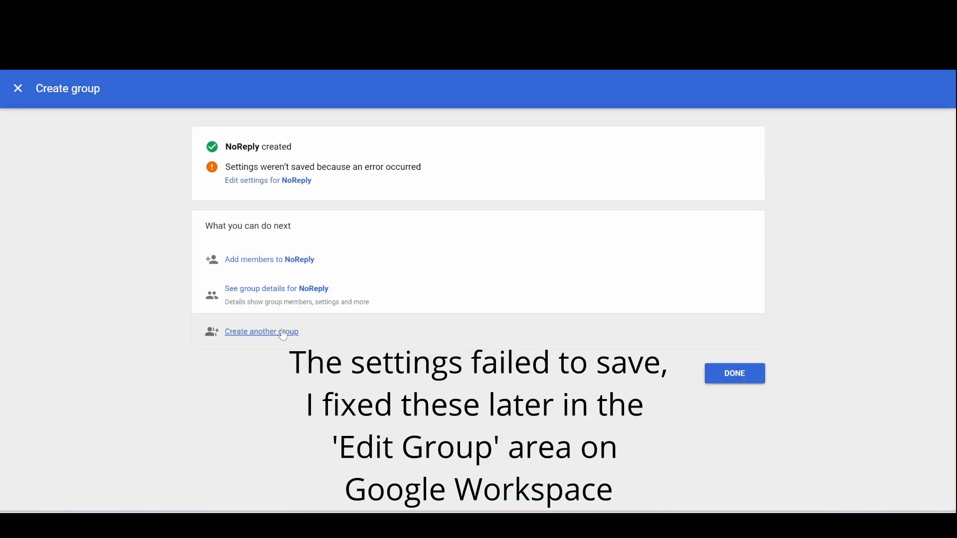
Add two users from the organisation as members of the NoReply group.
click(291, 259)
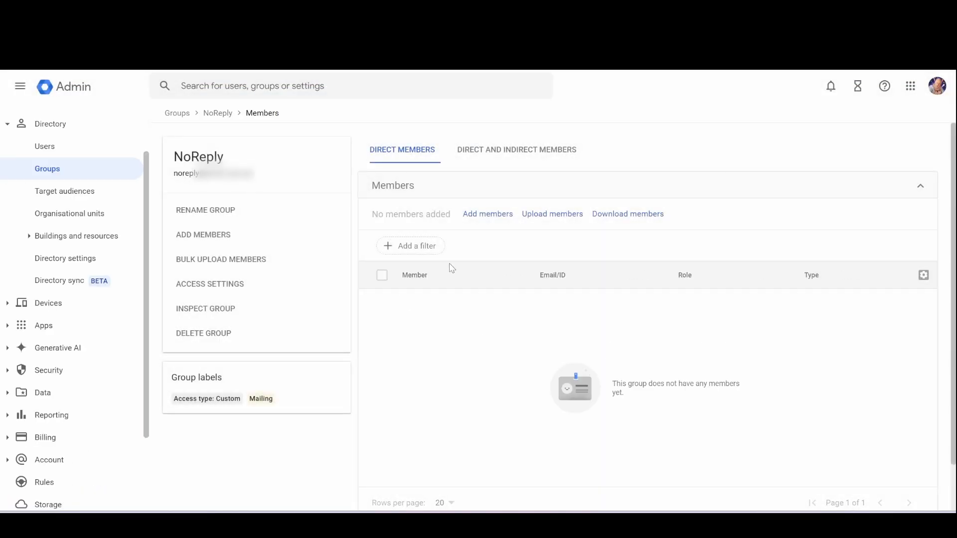
click(489, 215)
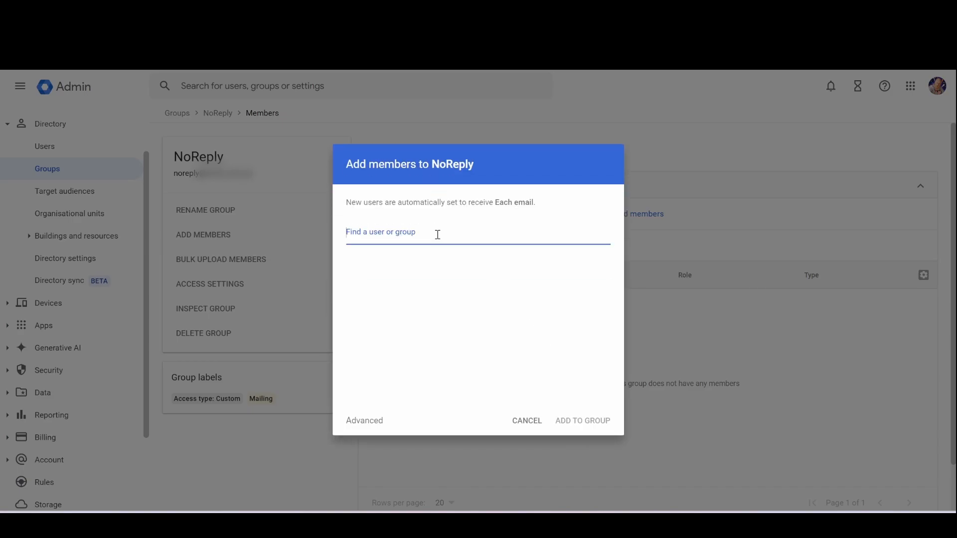
text(julian)
click(435, 256)
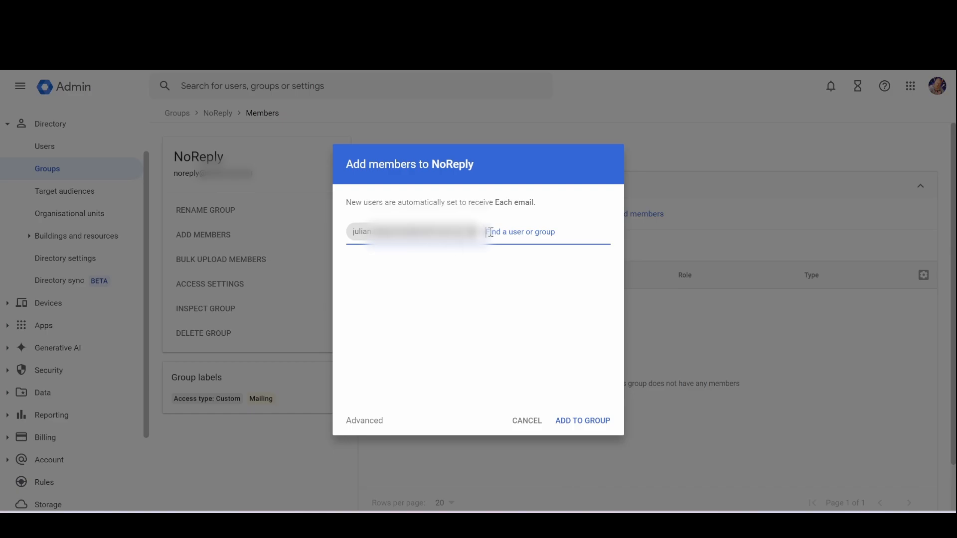
text(matt)
click(493, 263)
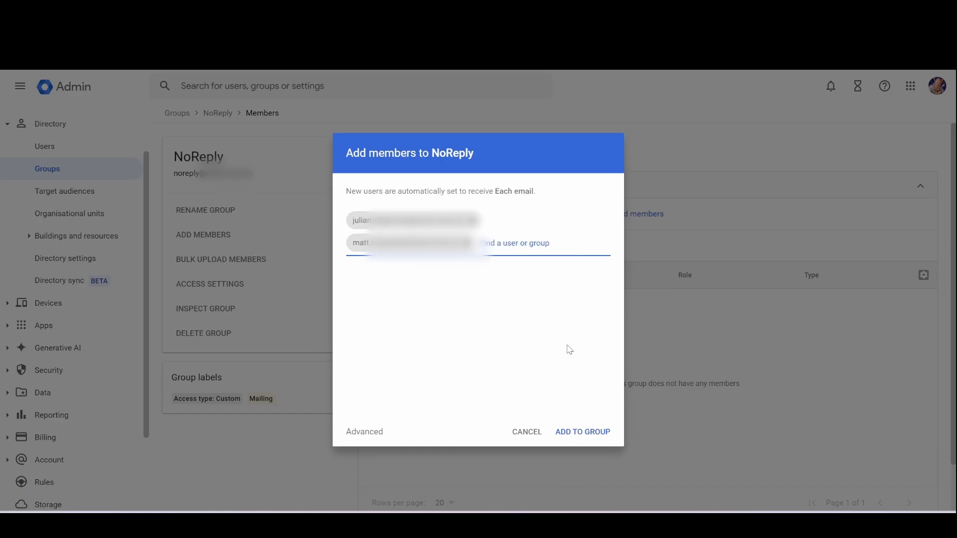
click(586, 432)
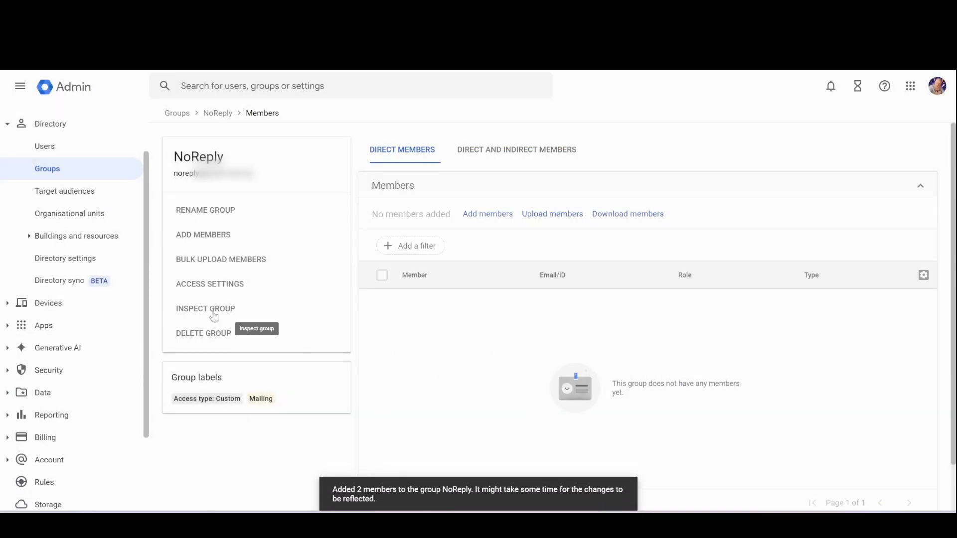
Return to the list of all groups and locate the NoReply group.
click(47, 168)
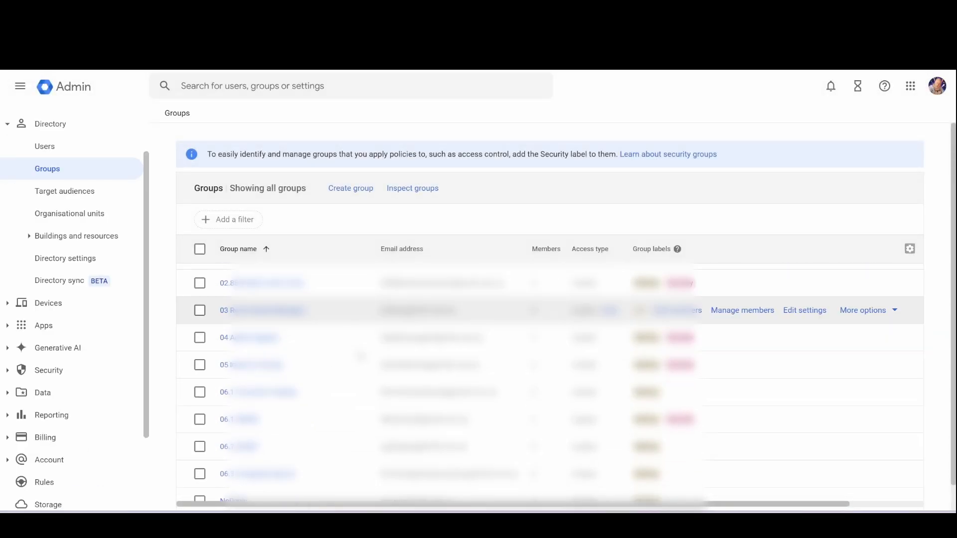
click(199, 352)
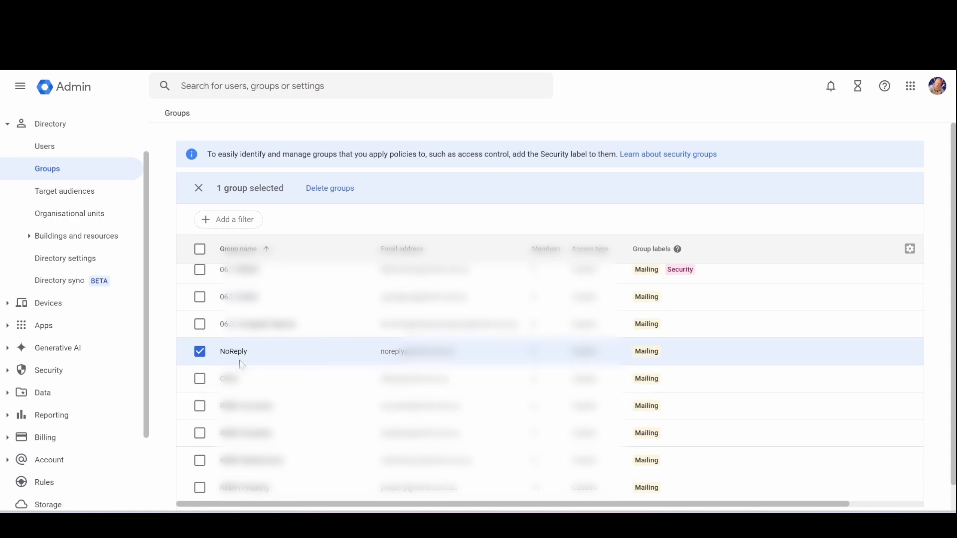
click(198, 355)
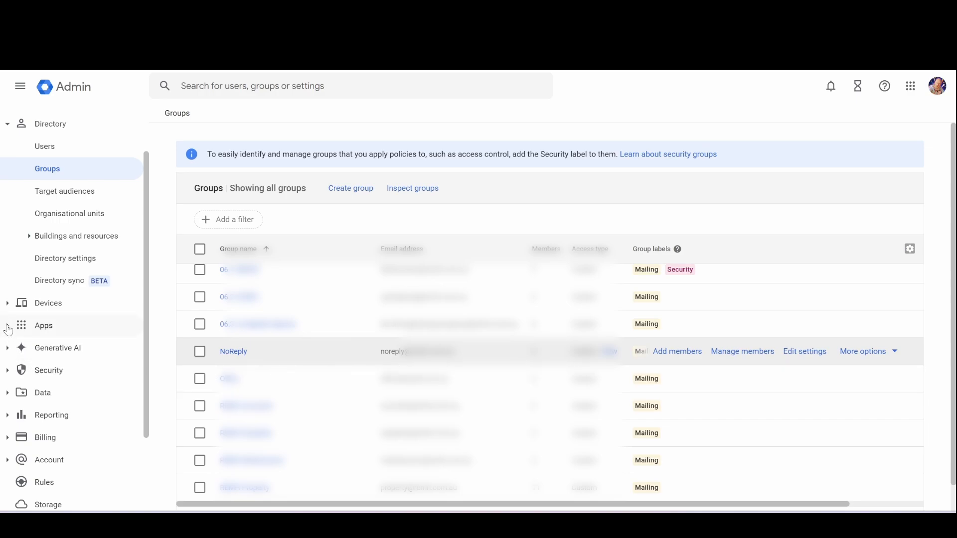
Add a routing setting in Gmail's Routing section, described as "Reject Emails for No-reply.".
click(7, 330)
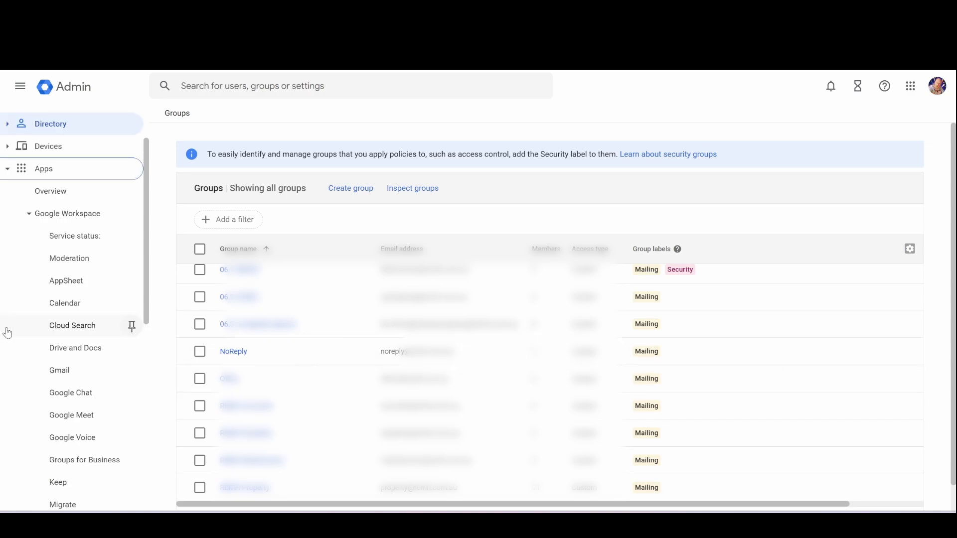
click(62, 373)
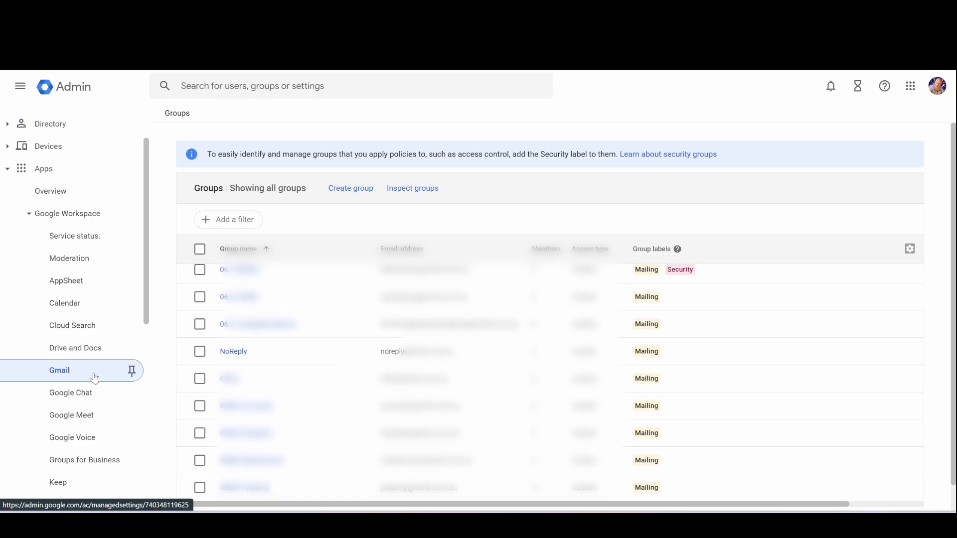
scroll(488, 337, down, 5)
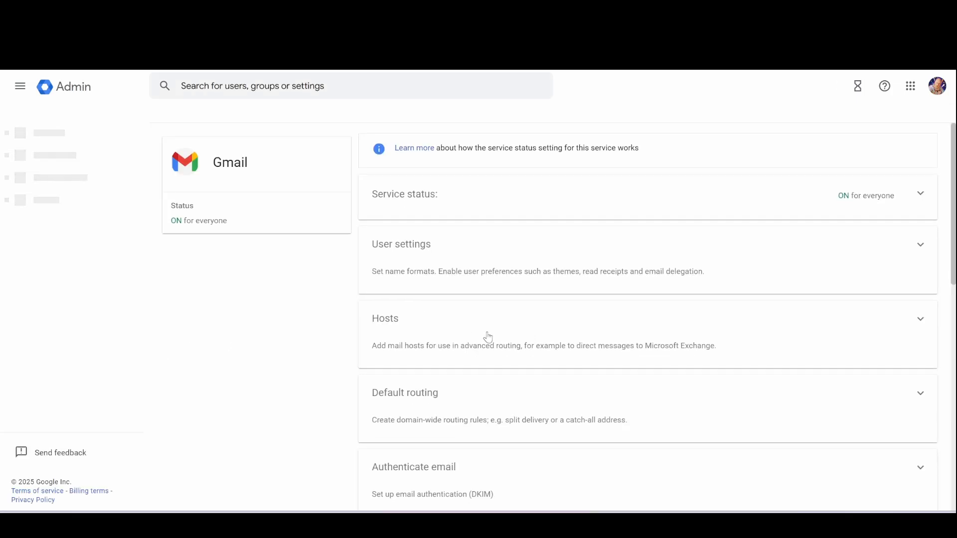
scroll(490, 337, down, 5)
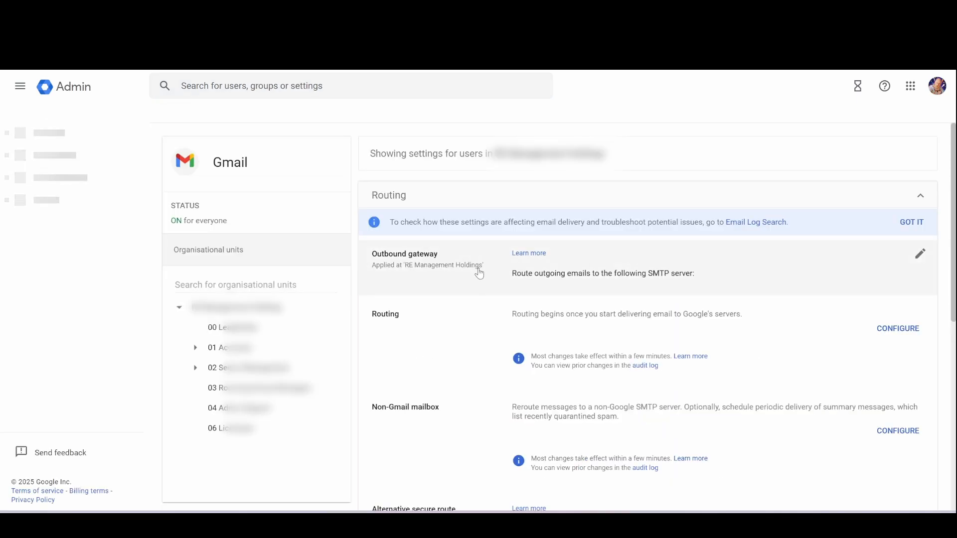
click(896, 331)
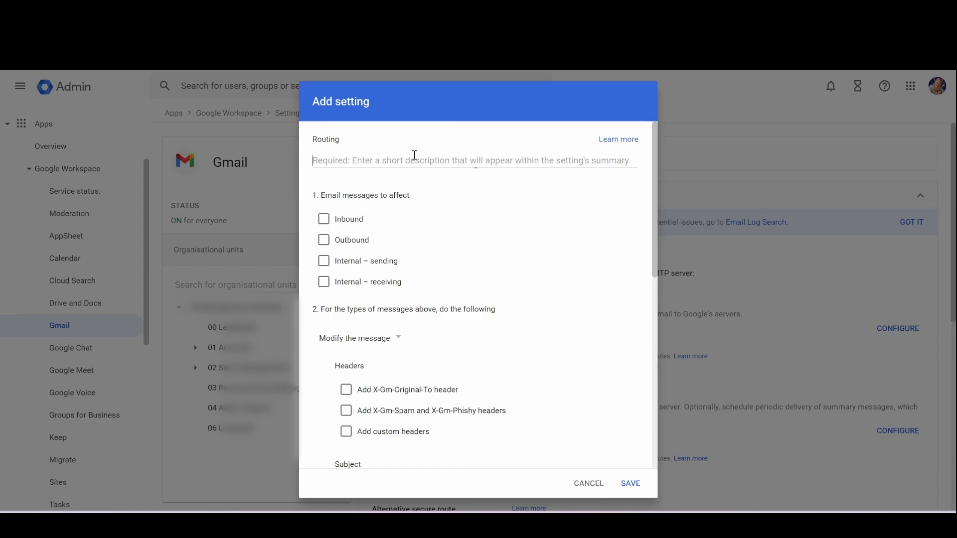
text(Reject Emails for No-reply.)
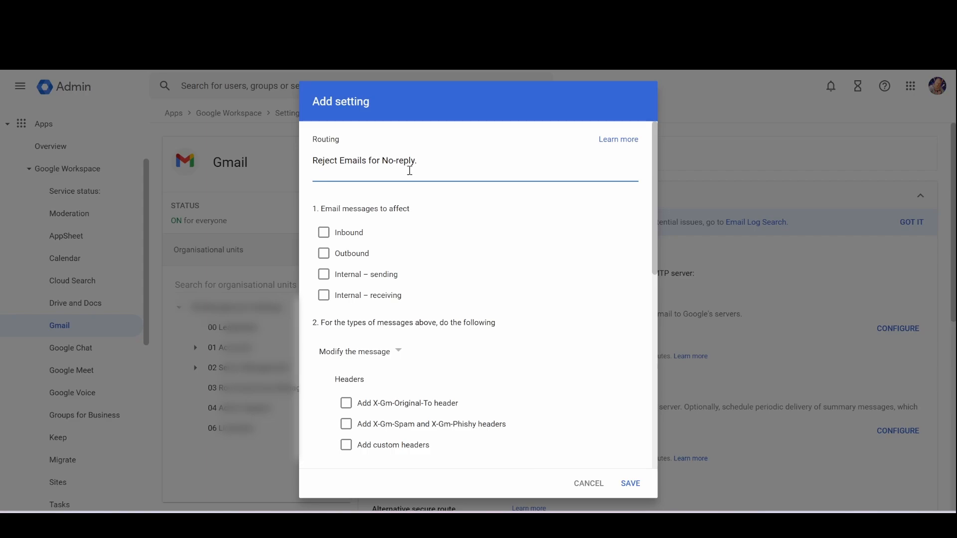
key(BackSpace)
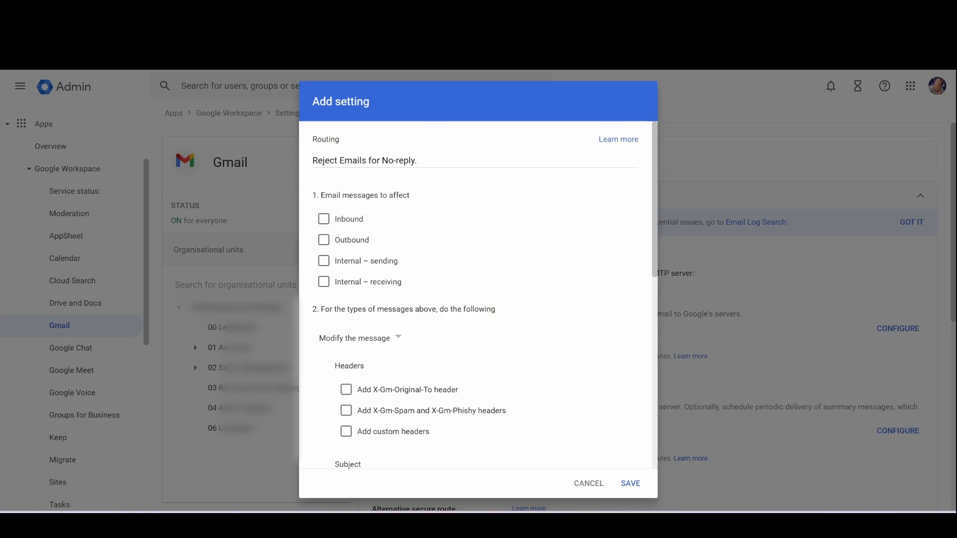
Apply the routing rule to Inbound and Internal – sending messages, with the action Reject the message.
click(324, 220)
click(324, 264)
scroll(518, 284, down, 1)
click(399, 283)
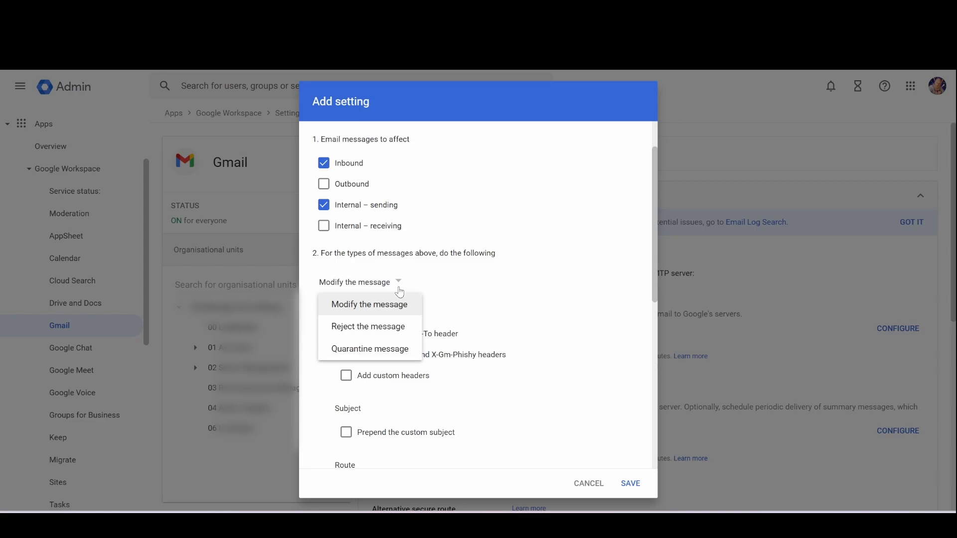
click(388, 334)
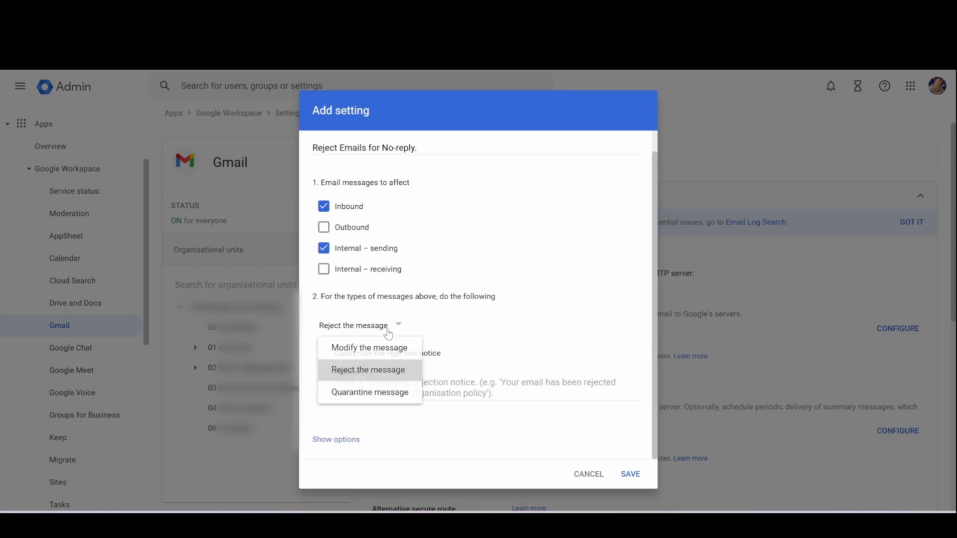
Paste a custom rejection notice thanking the sender and saying the inbox is not monitored, and review its text.
click(353, 392)
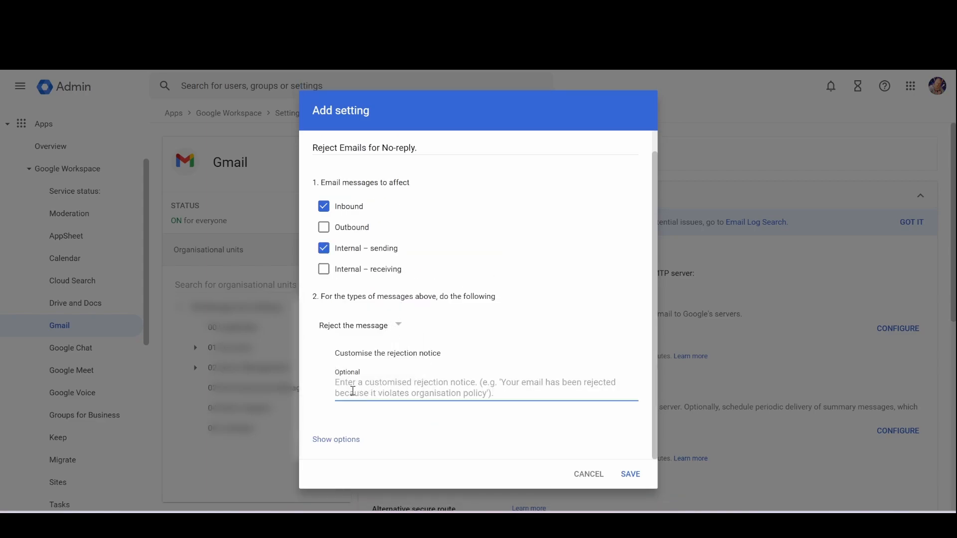
key(ctrl+v)
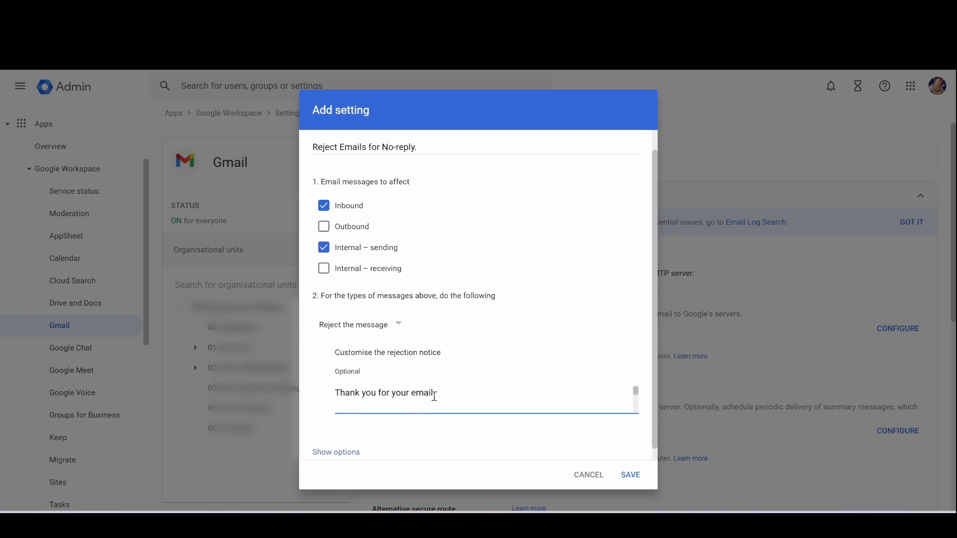
scroll(434, 397, down, 1)
scroll(436, 397, up, 1)
scroll(437, 397, down, 1)
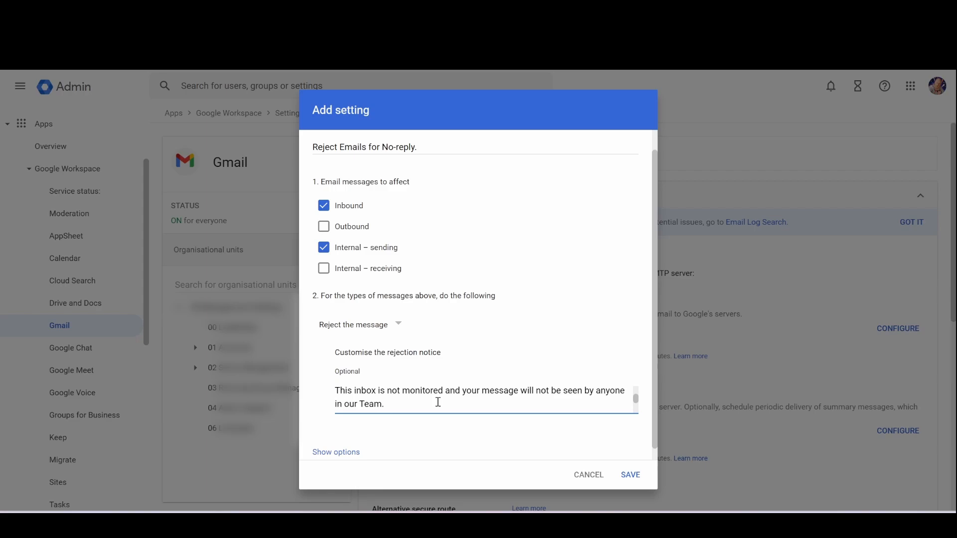
Read through the rest of the rejection notice, and in the additional options make the rule affect Groups instead of Users.
scroll(438, 401, down, 1)
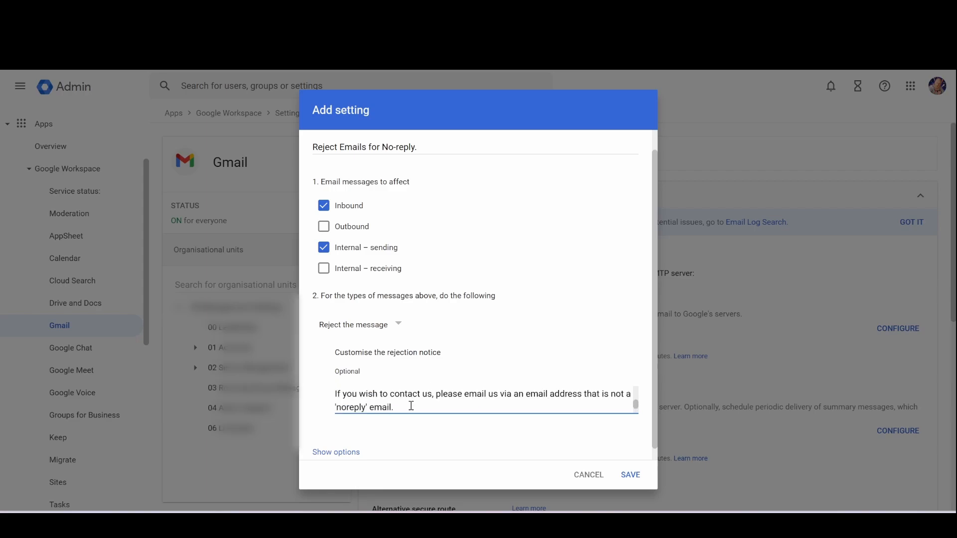
scroll(411, 405, down, 2)
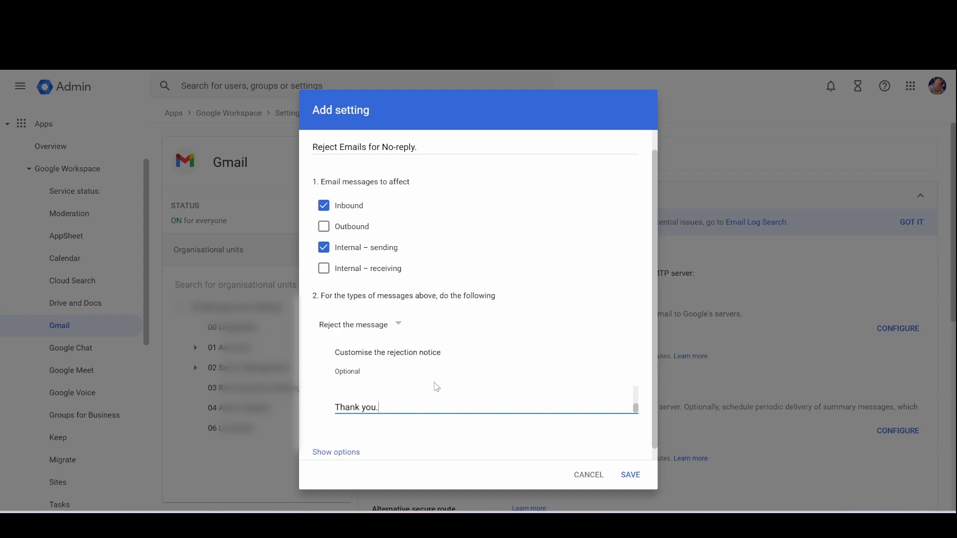
scroll(406, 419, down, 1)
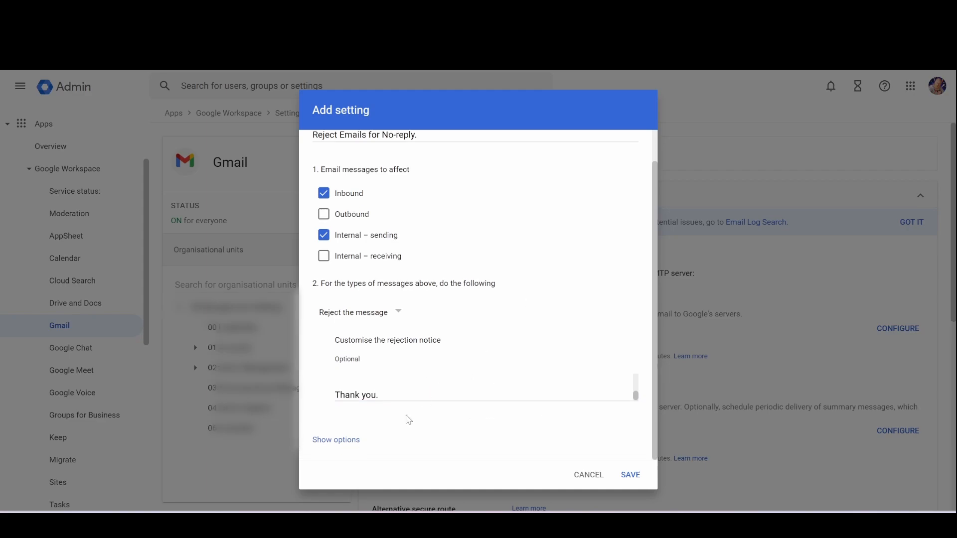
click(342, 445)
scroll(396, 393, down, 5)
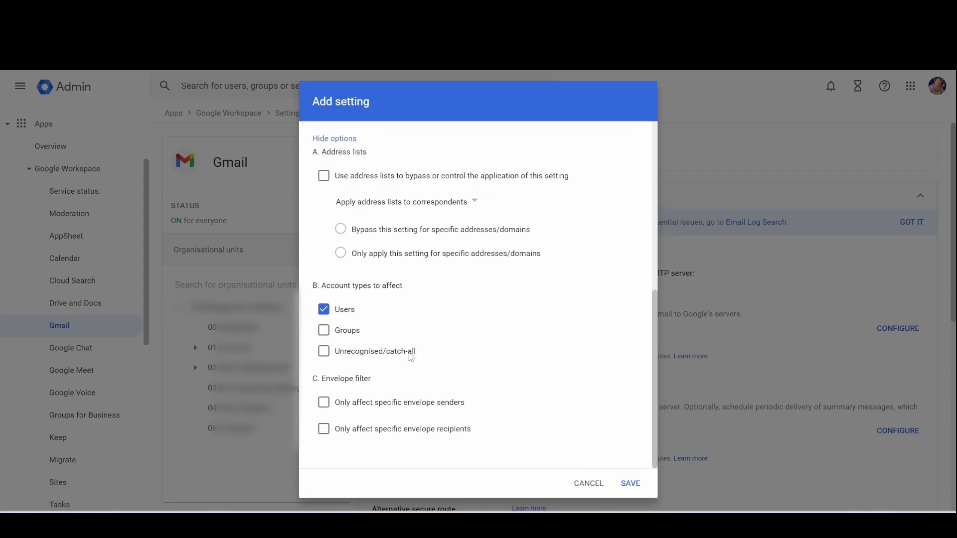
click(324, 331)
click(322, 314)
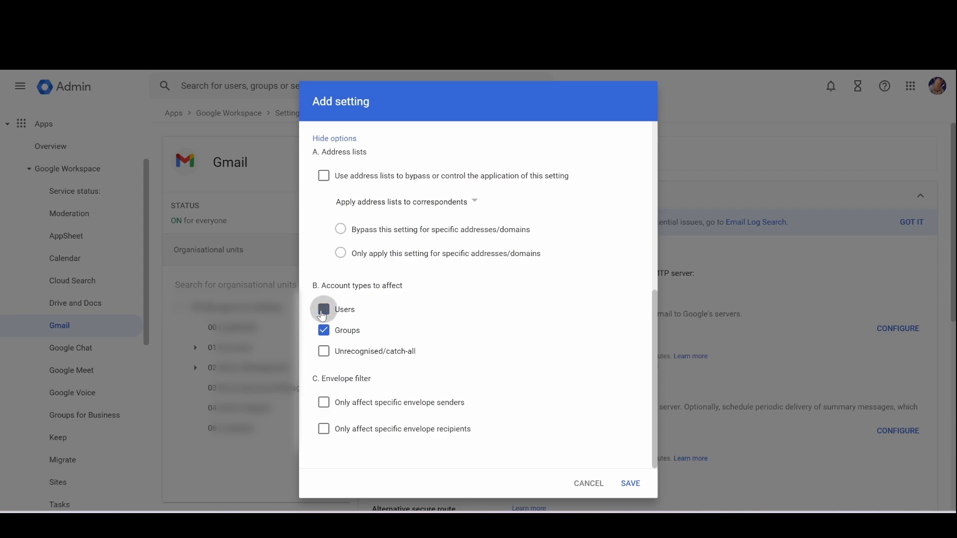
Limit the rule to a single envelope recipient, the group's no-reply email address, and save the setting.
click(327, 433)
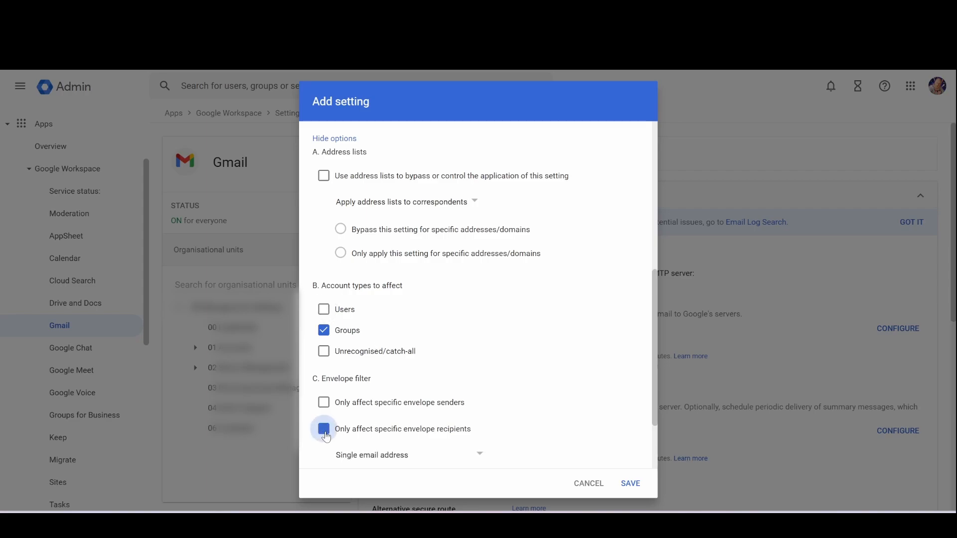
scroll(406, 389, down, 2)
click(438, 410)
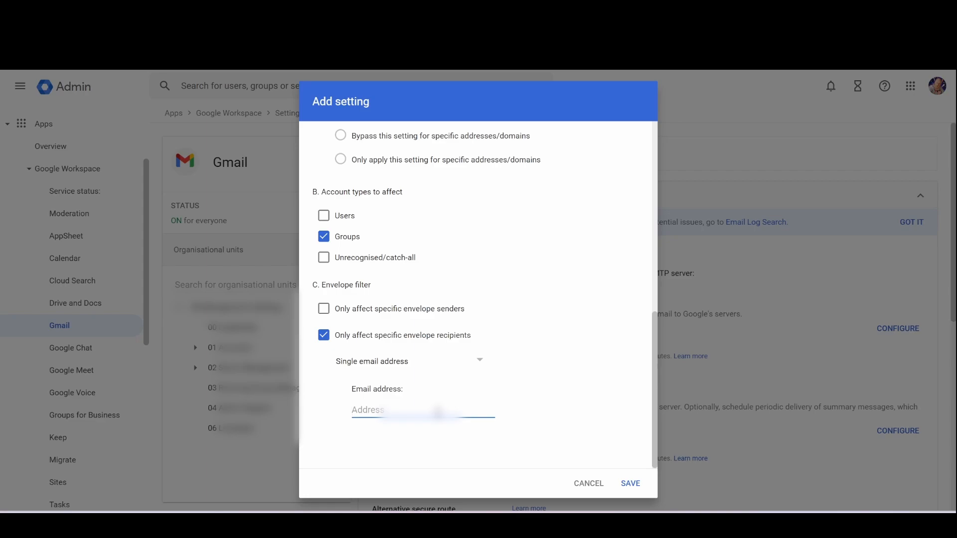
text(noreply@)
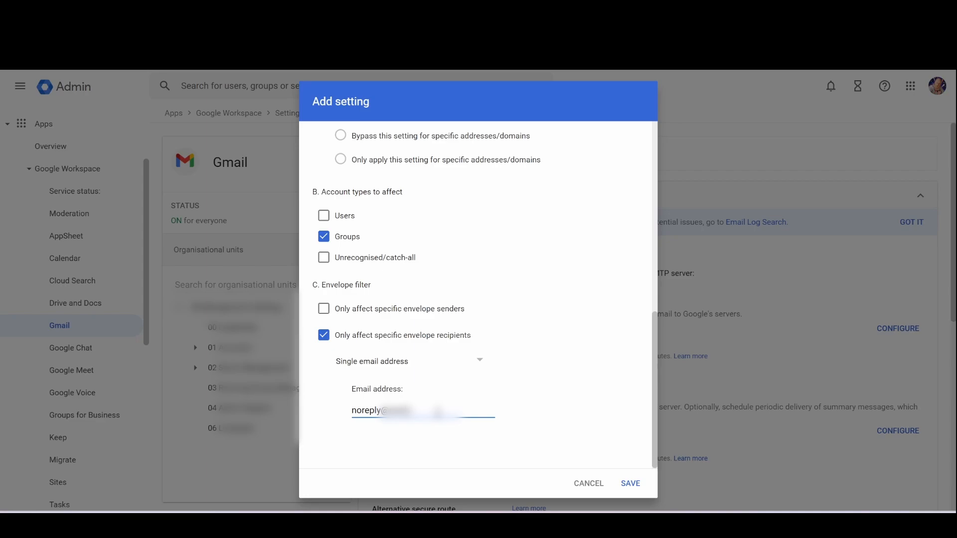
text(.com.au)
click(630, 485)
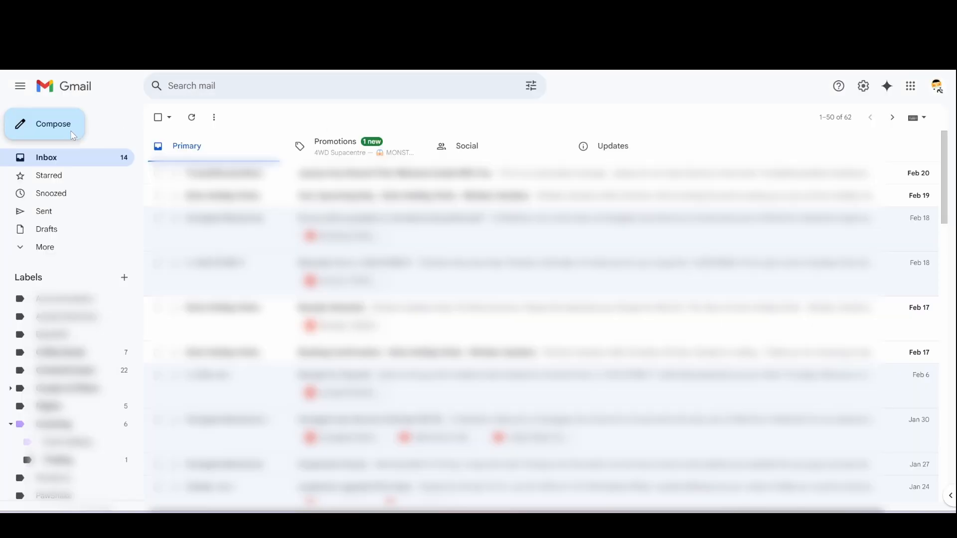
Switch to a Gmail inbox and send a test email with the subject TEST to the group's no-reply address.
click(74, 132)
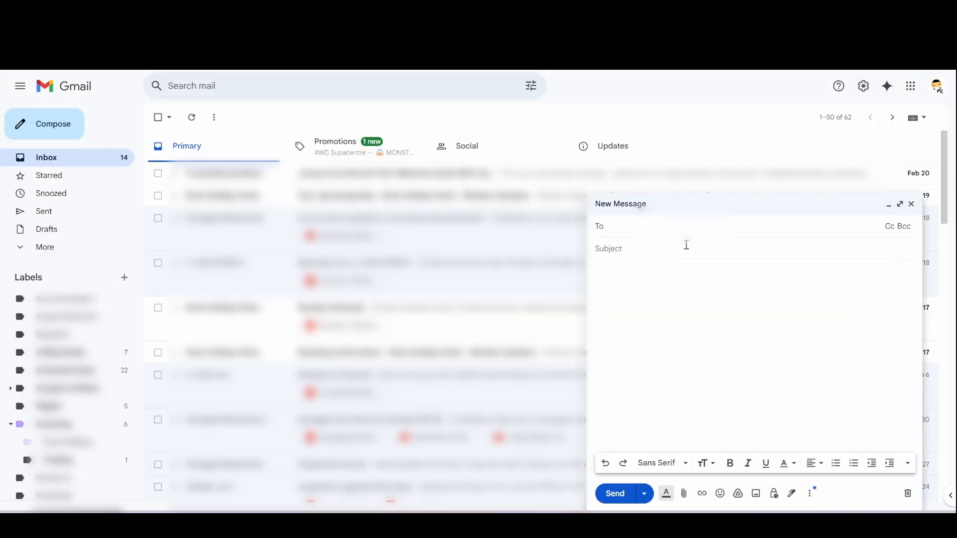
text(noreply@)
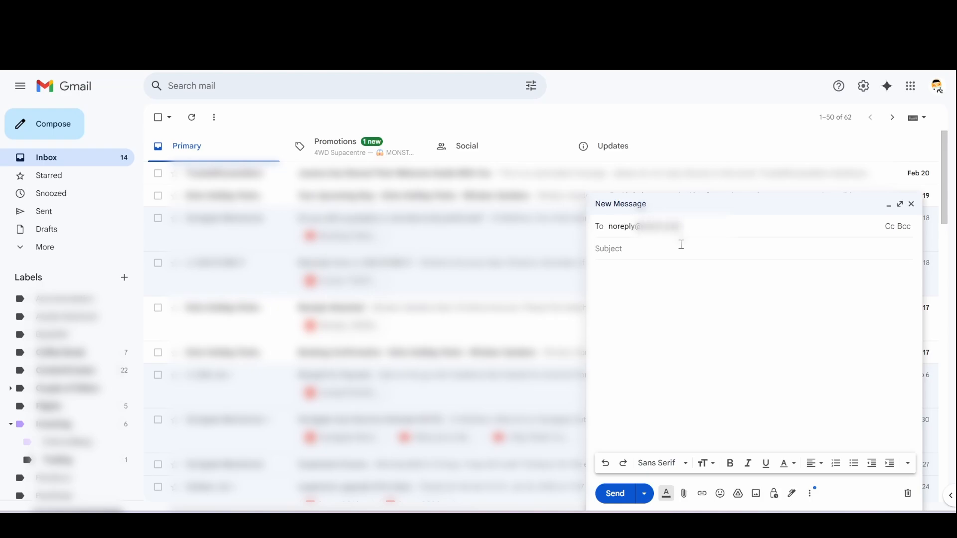
text(.au)
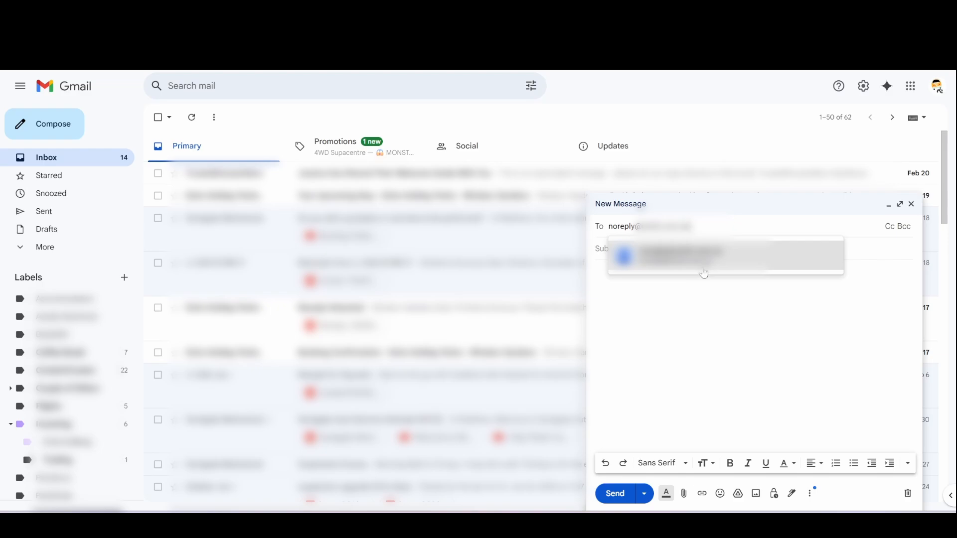
click(704, 274)
click(637, 257)
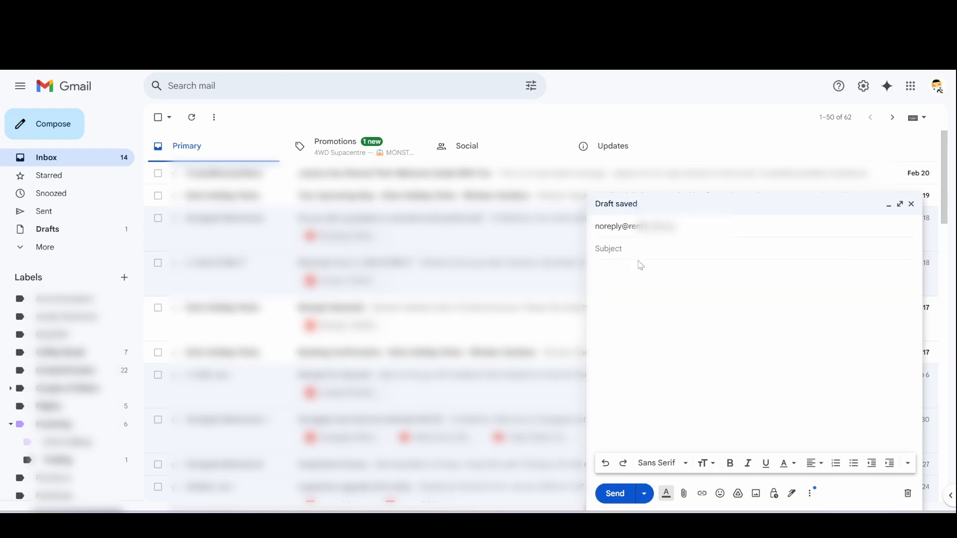
text(TEST)
click(607, 494)
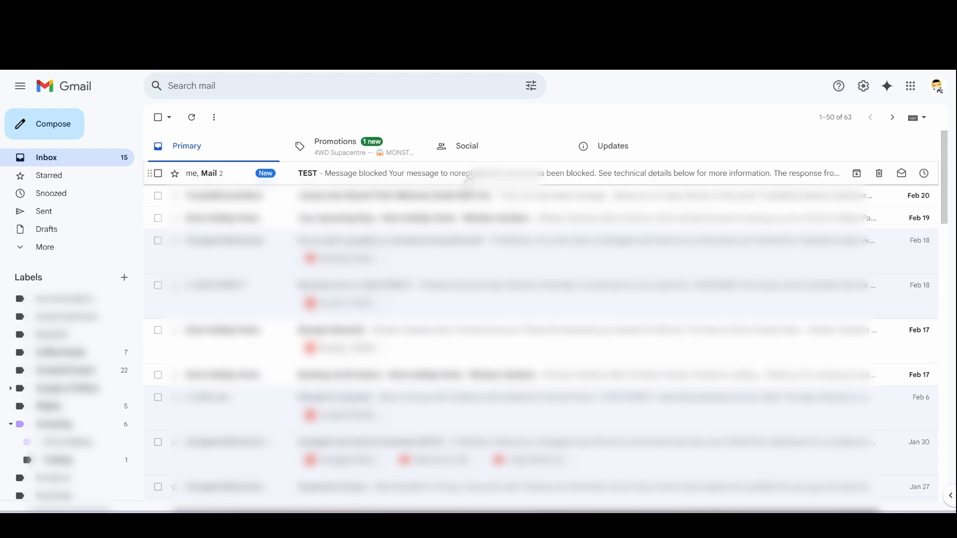
Open the Mail Delivery Subsystem response to the TEST email and check the custom rejection text in it.
click(468, 176)
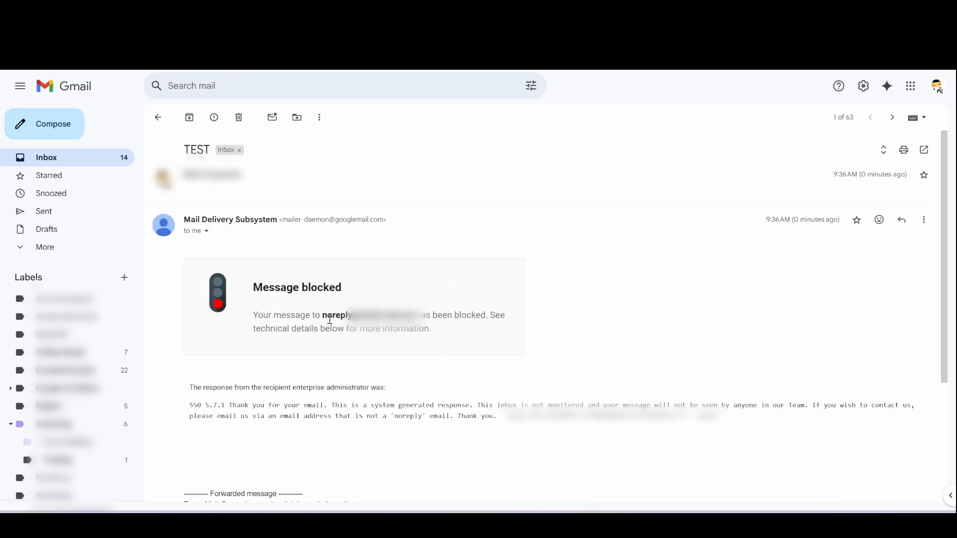
drag(323, 320, 432, 365)
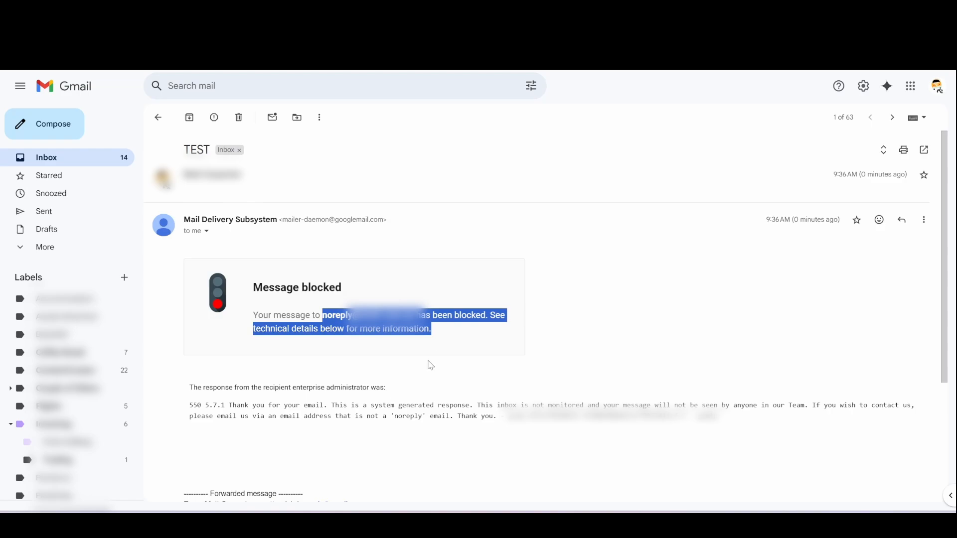
drag(230, 405, 321, 406)
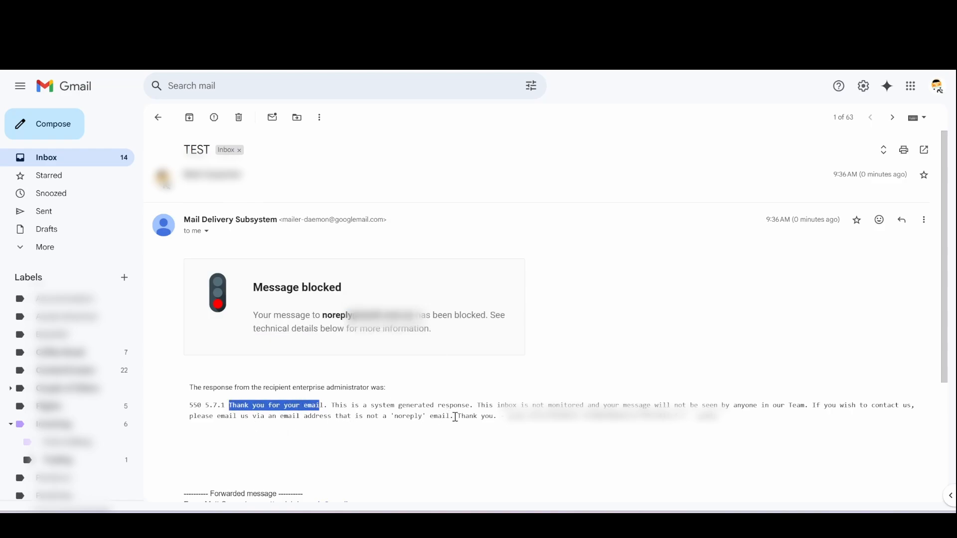